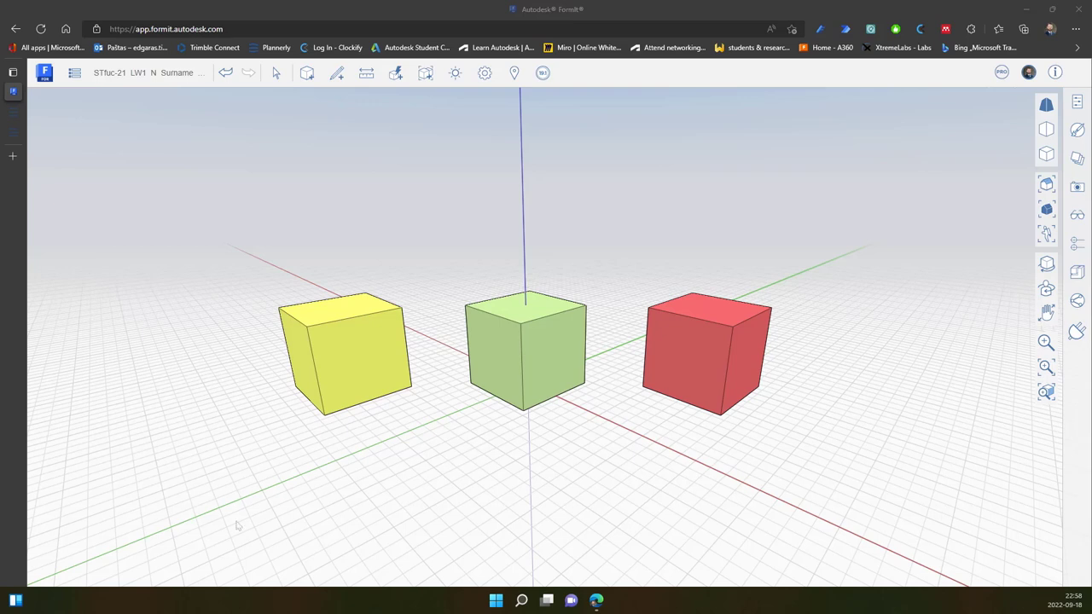
right_click(687, 365)
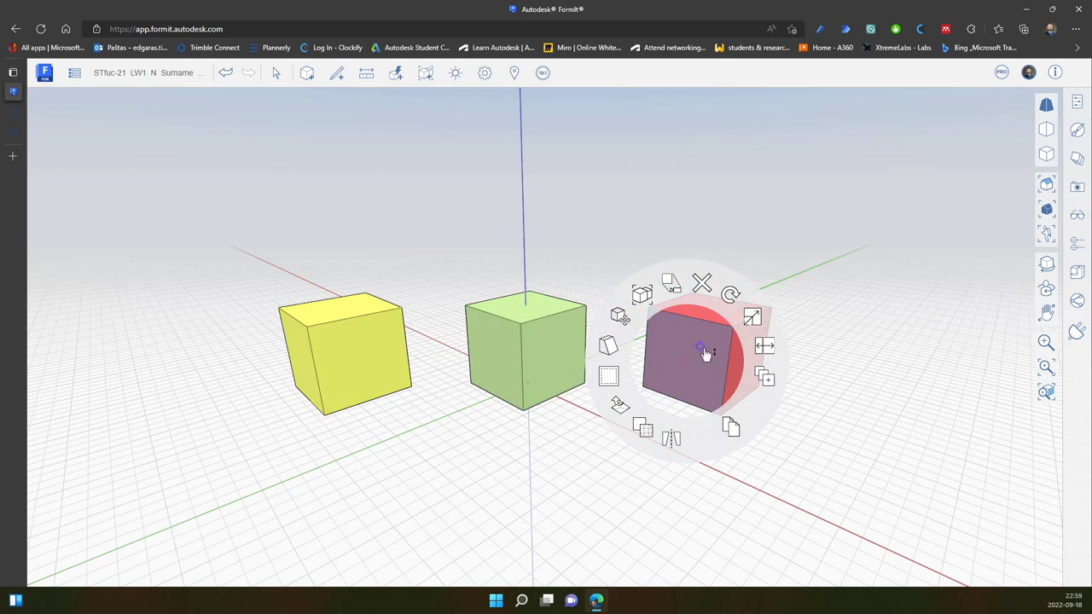
- Dismiss and reopen the red cube's context menu, then bring up the green cube's actions
click(665, 493)
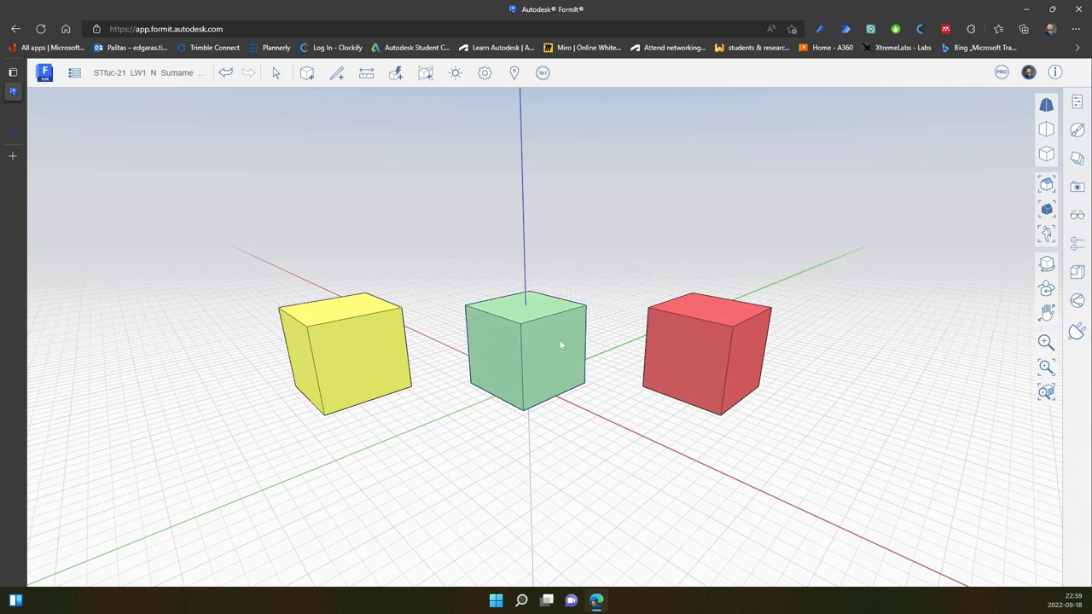
right_click(688, 366)
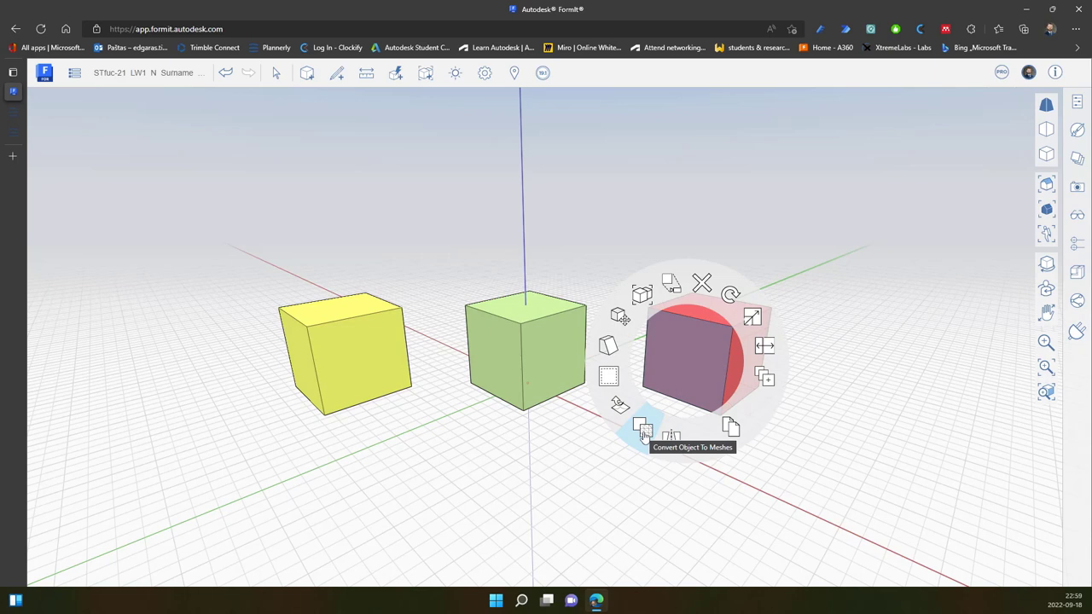
right_click(515, 343)
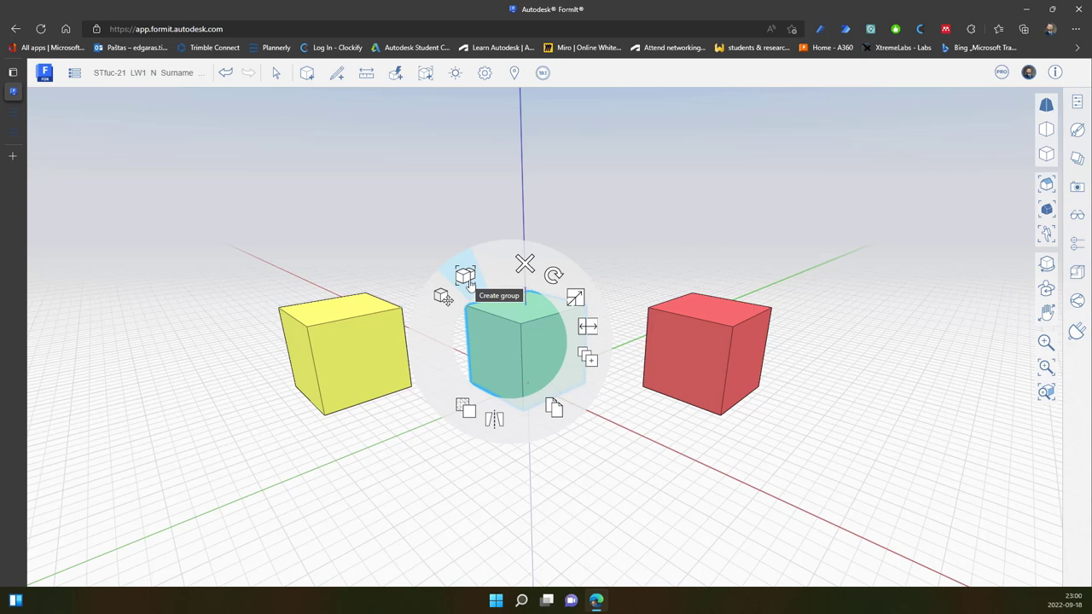
click(442, 297)
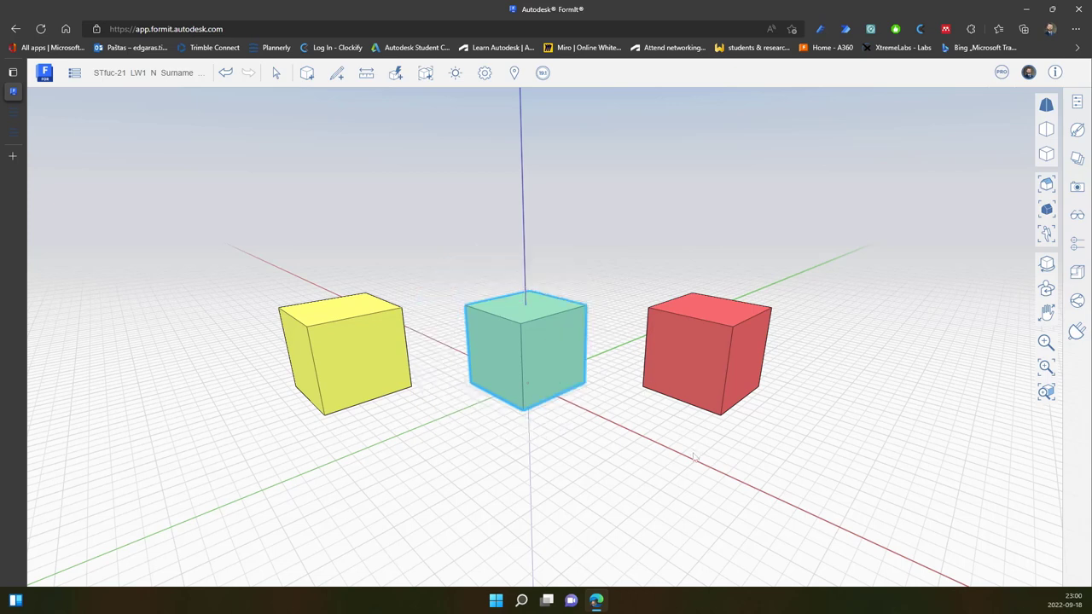
key(Escape)
drag(609, 239, 871, 475)
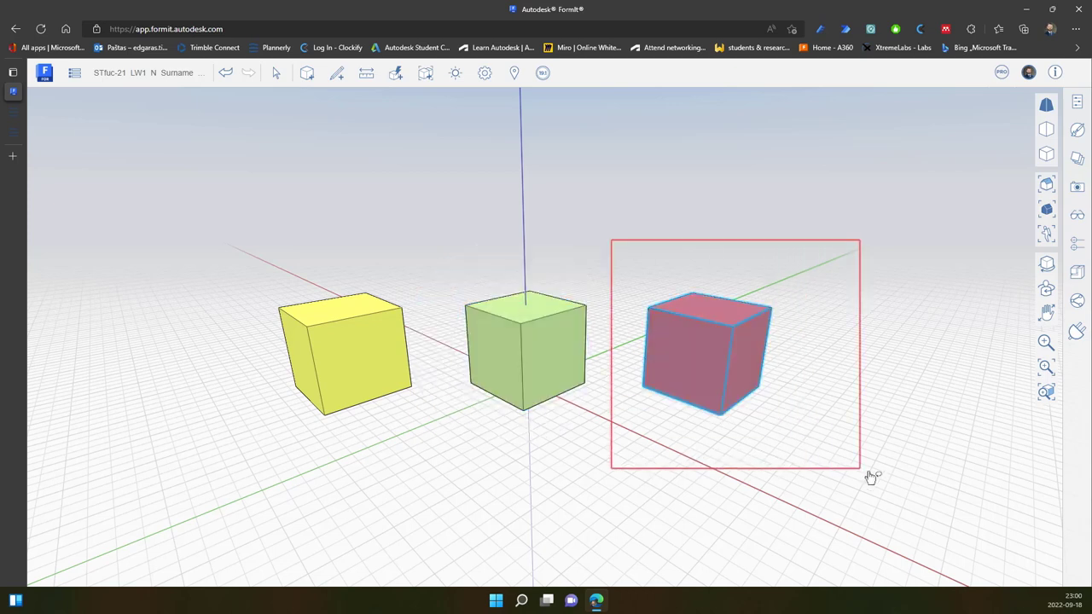
right_click(687, 342)
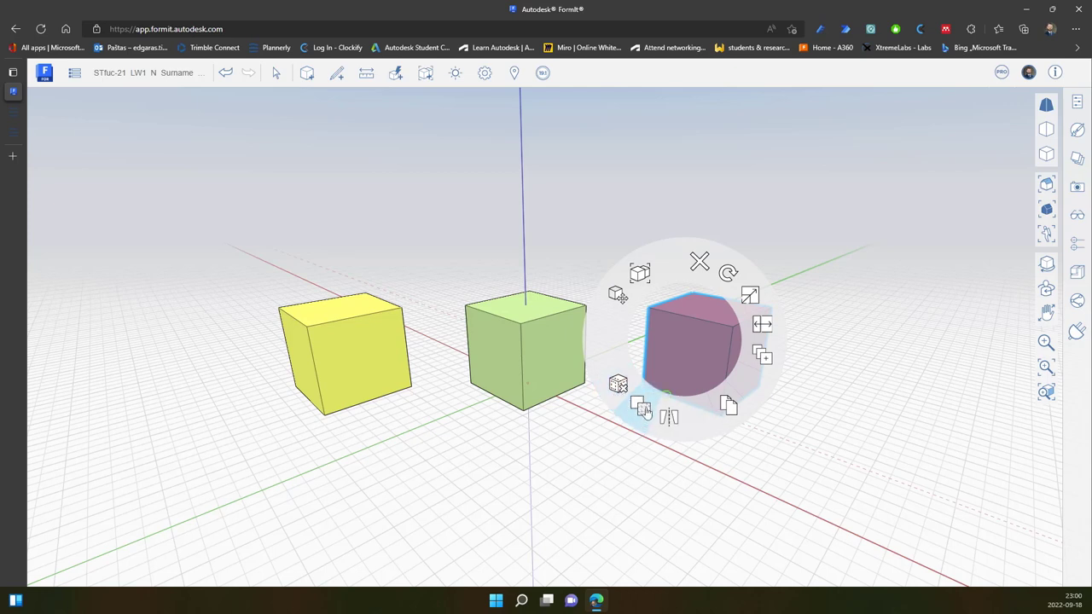
- Select the yellow cube group and apply Ungroup All from its right-click menu
click(574, 490)
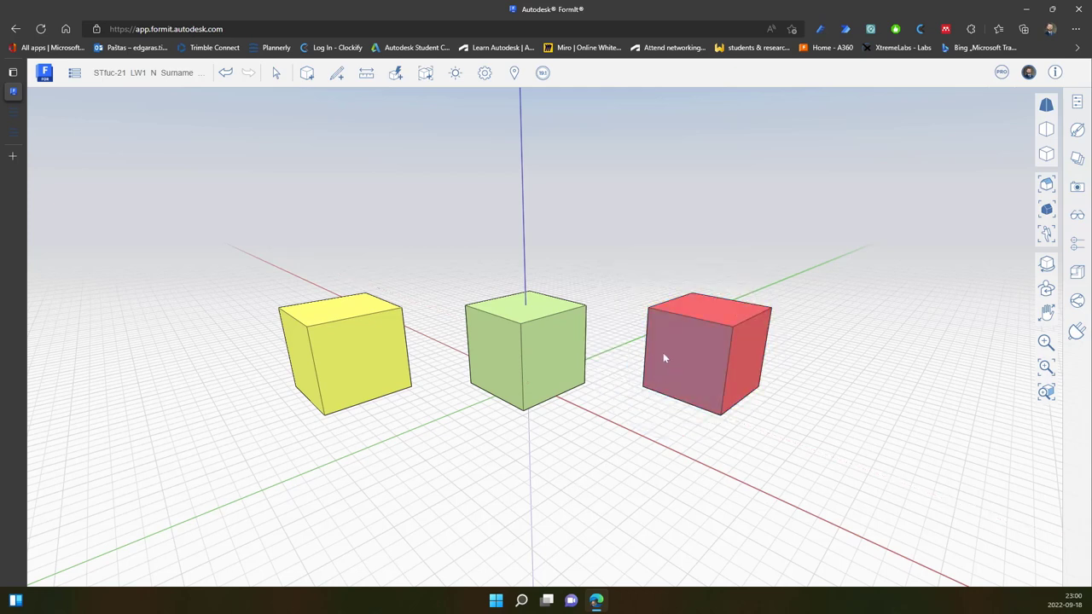
click(354, 367)
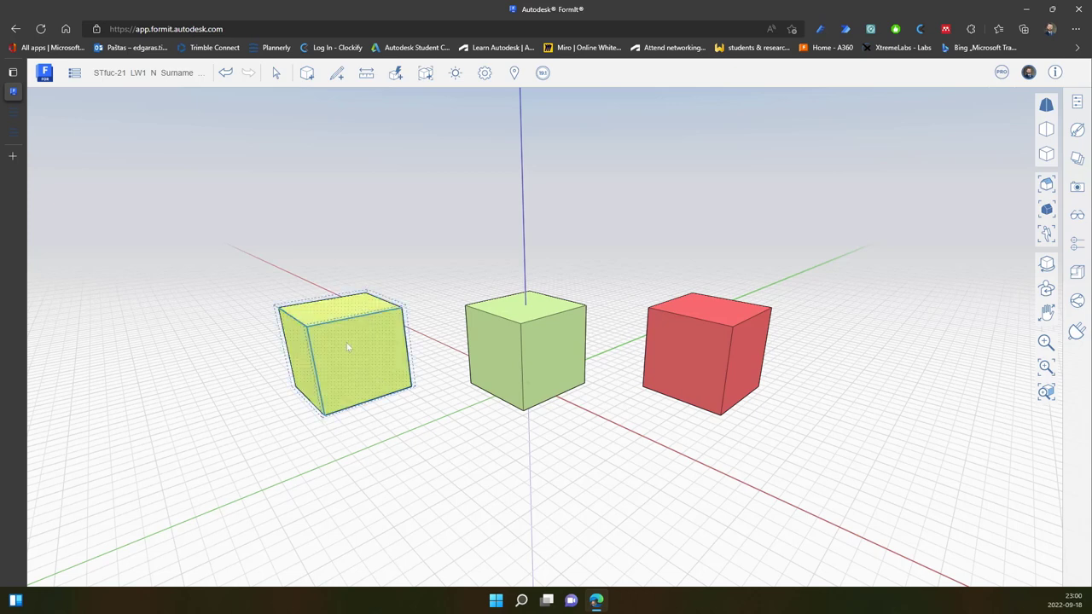
right_click(337, 343)
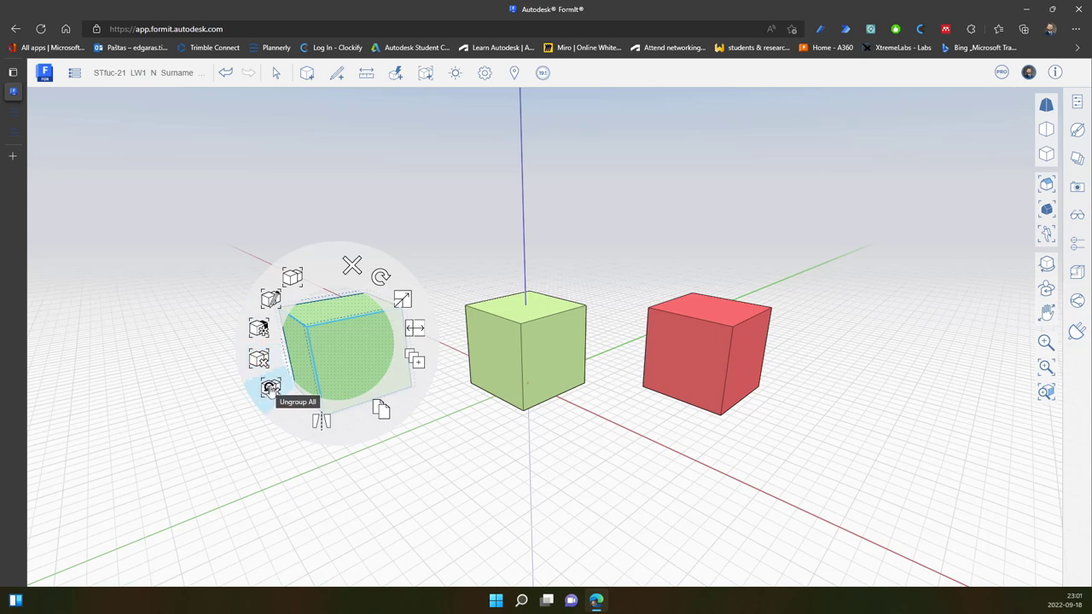
click(271, 389)
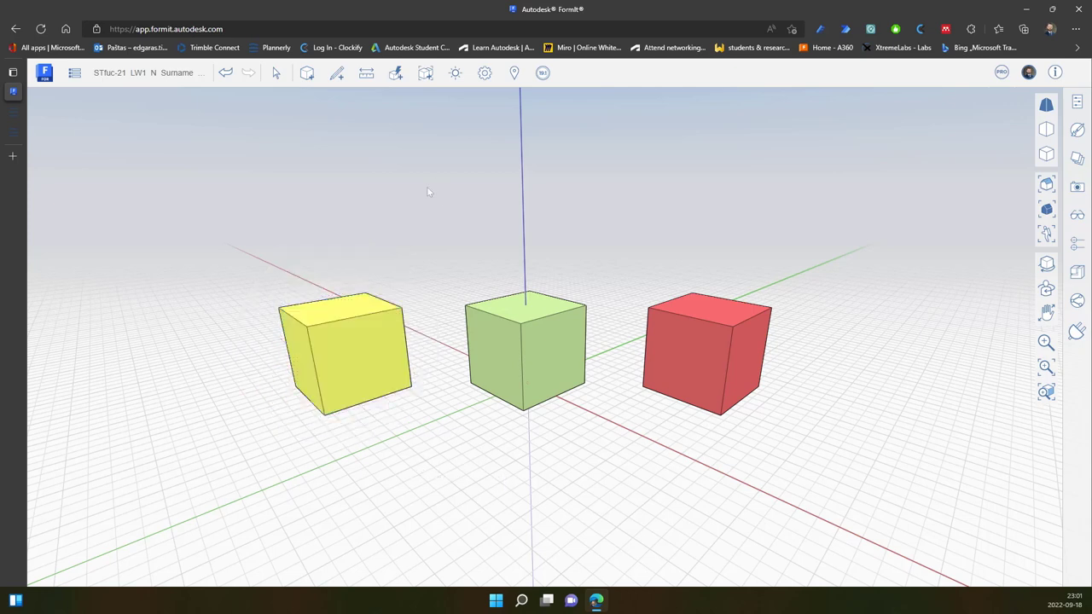
click(423, 77)
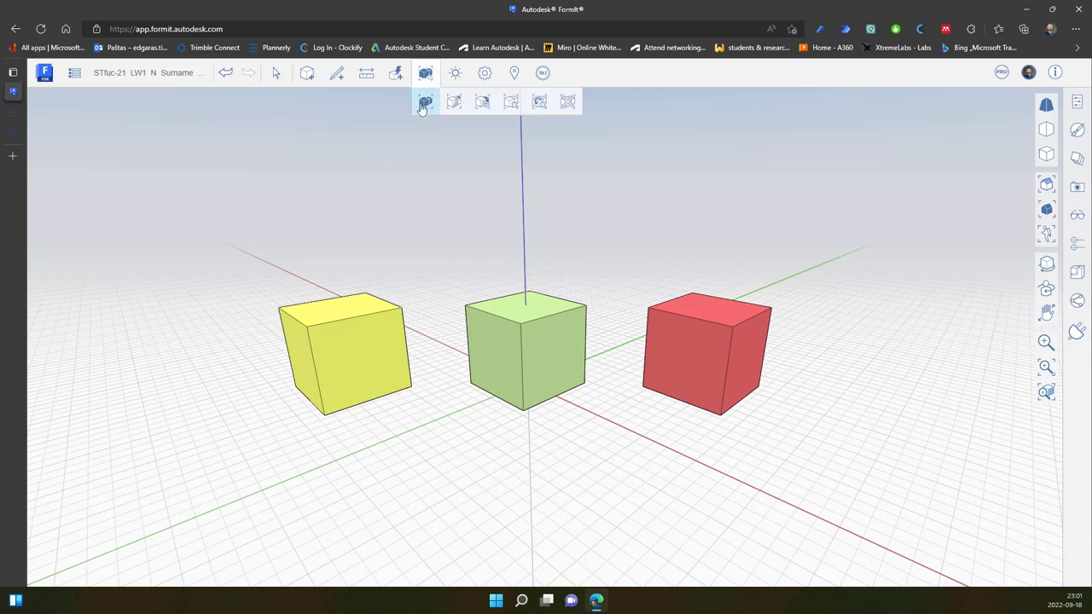
click(564, 112)
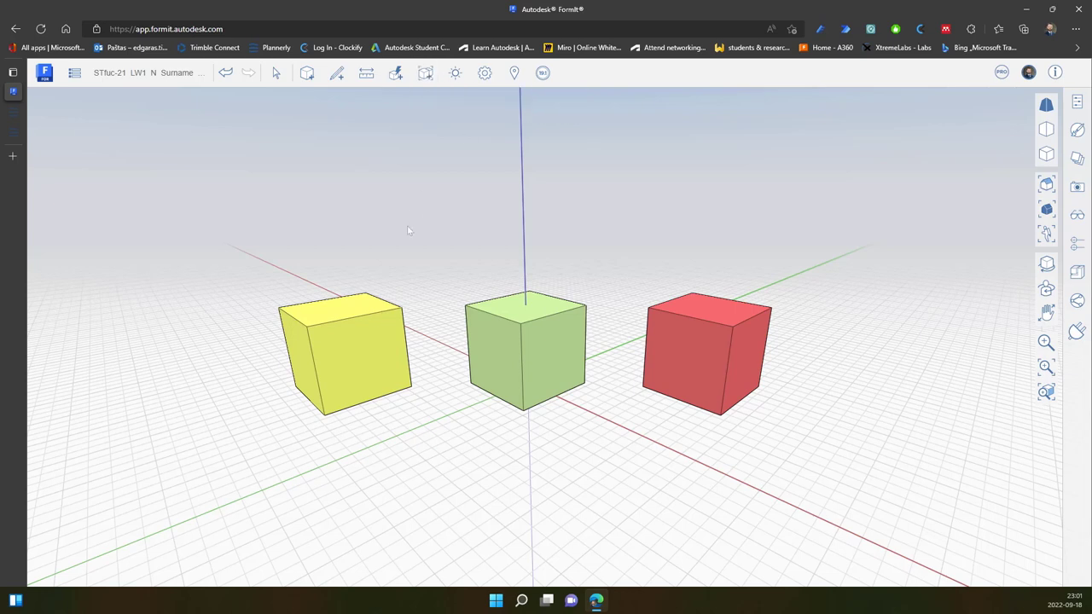
right_click(365, 361)
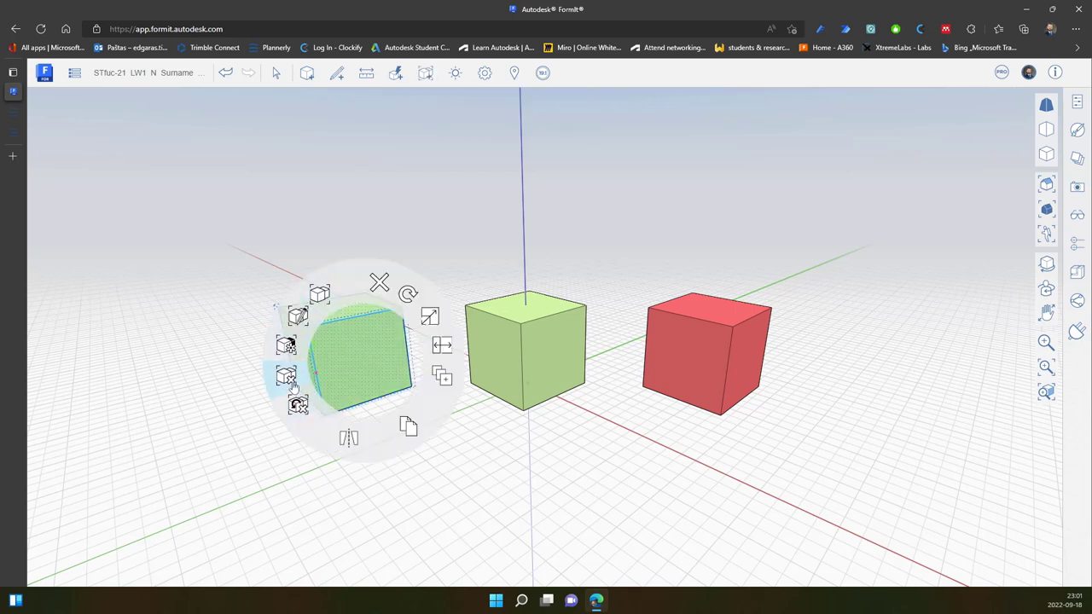
click(242, 408)
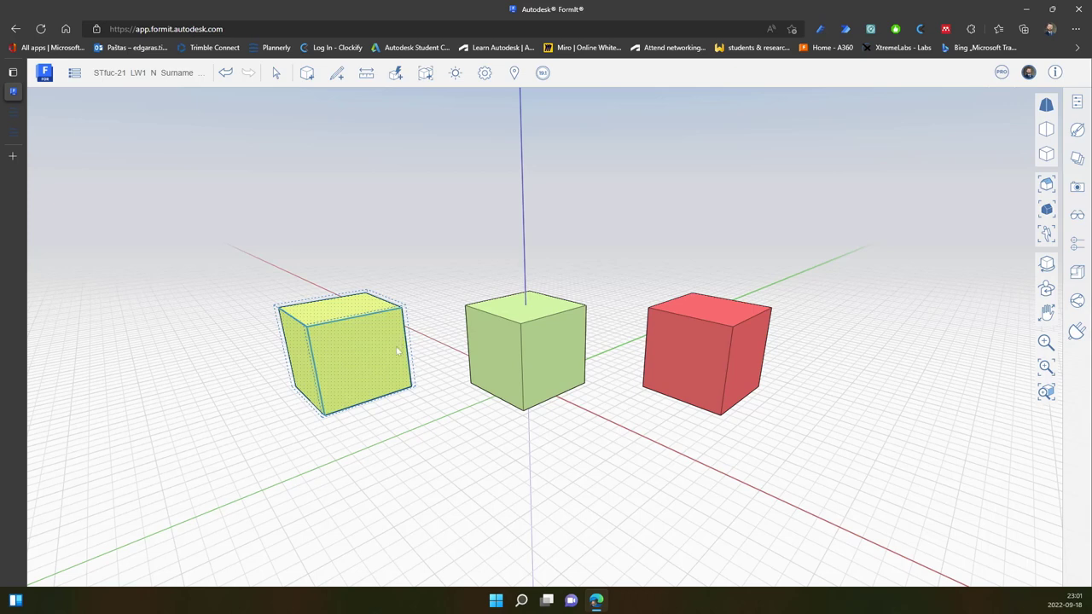
key(Escape)
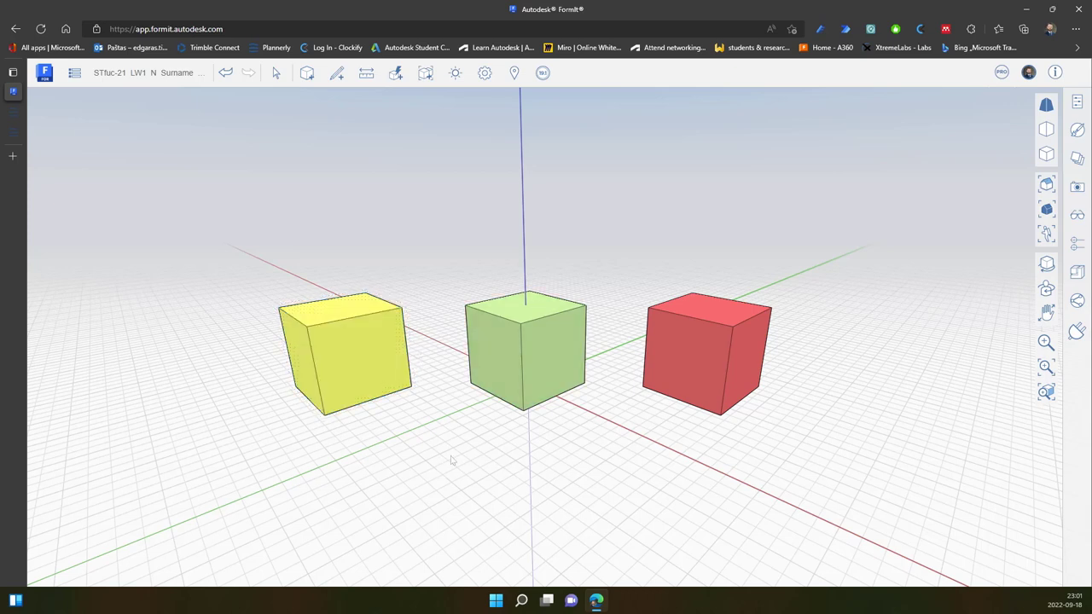